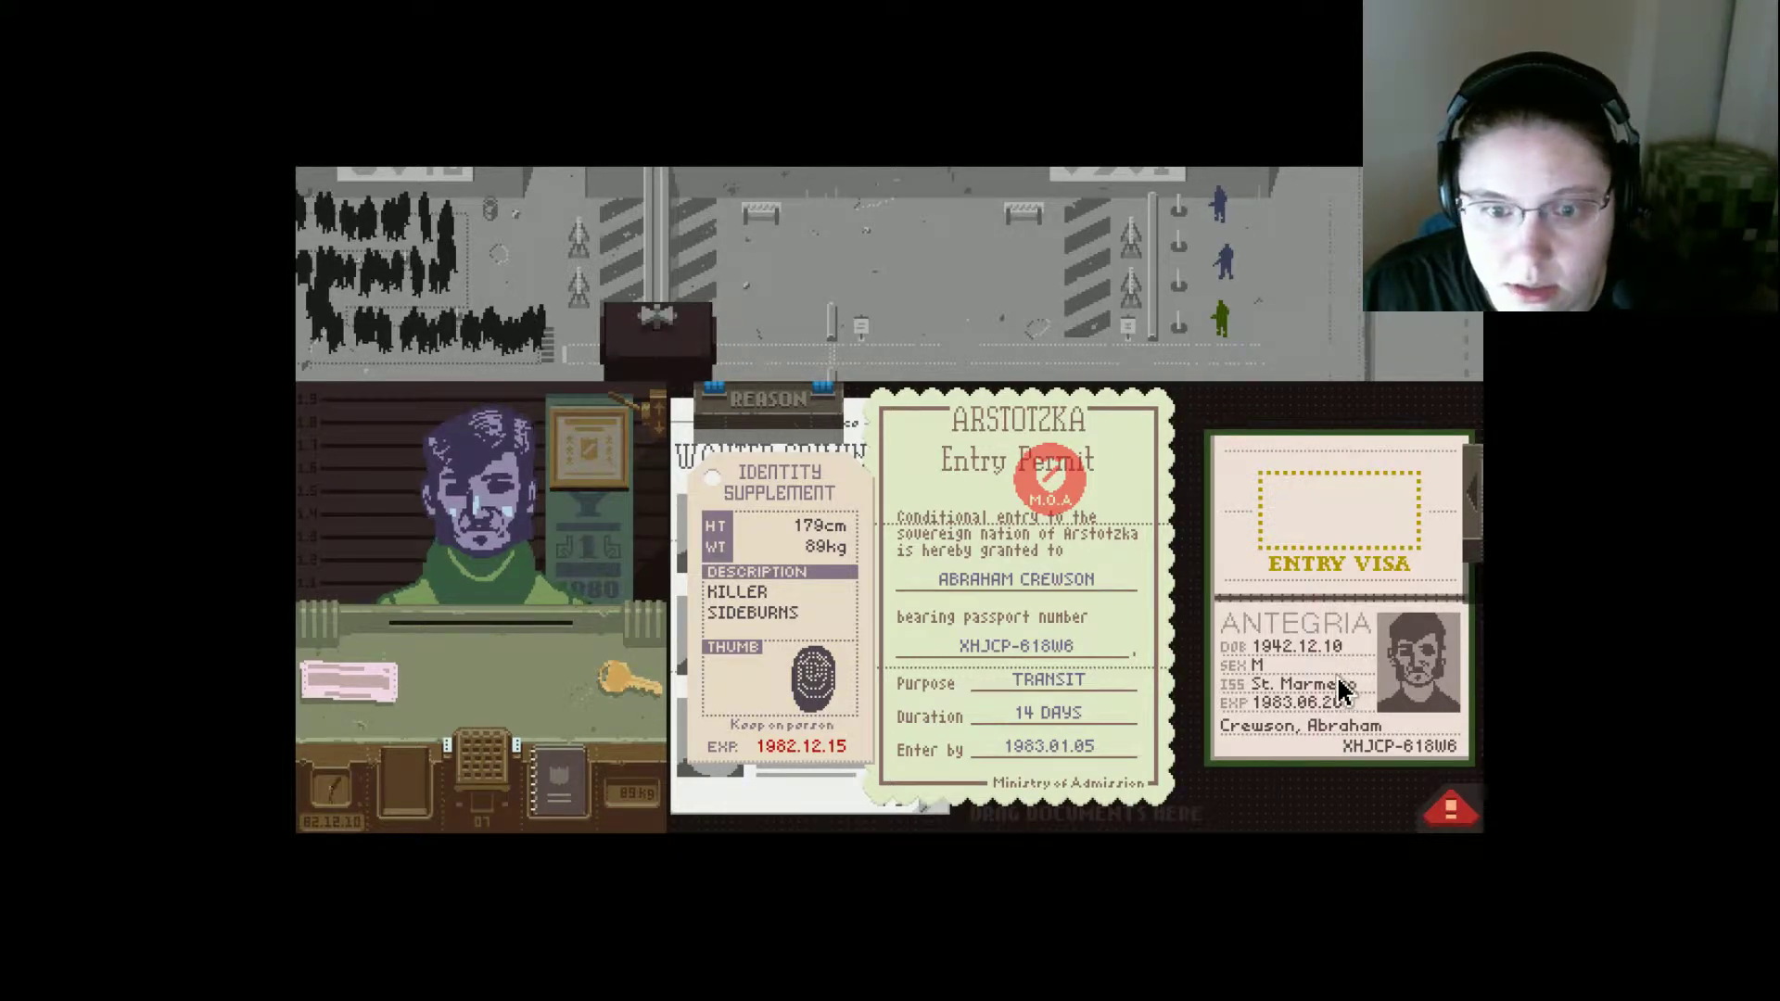
Step: Stamp the traveller's passport Approved and return his passport and entry permit
{"action": "left_click", "coordinate": [1472, 501]}
{"action": "left_click_drag", "start_coordinate": [1336, 668], "coordinate": [1336, 584]}
{"action": "left_click", "coordinate": [1308, 486]}
{"action": "left_click_drag", "start_coordinate": [1321, 667], "coordinate": [556, 508]}
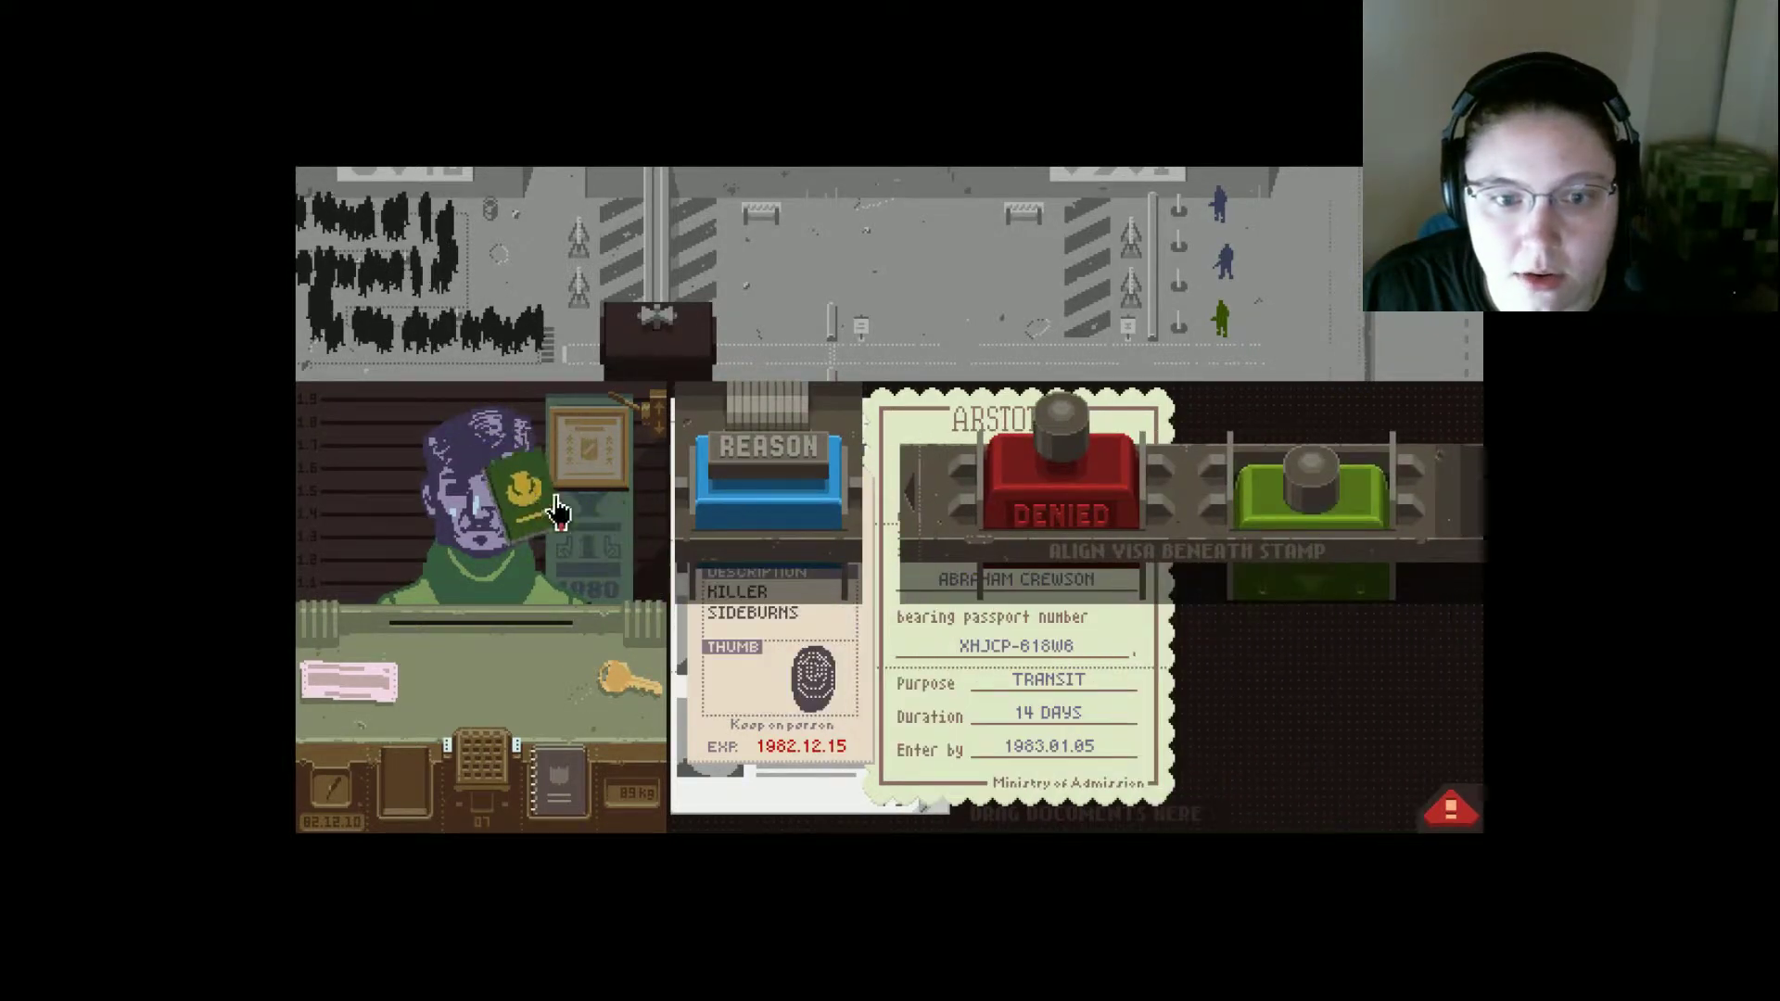
{"action": "left_click", "coordinate": [557, 508]}
{"action": "left_click_drag", "start_coordinate": [1023, 654], "coordinate": [528, 500]}
{"action": "left_click", "coordinate": [814, 674]}
Step: Call the next entrant, lay out her work pass, passport and identity supplement, and start inspecting
{"action": "left_click", "coordinate": [677, 331]}
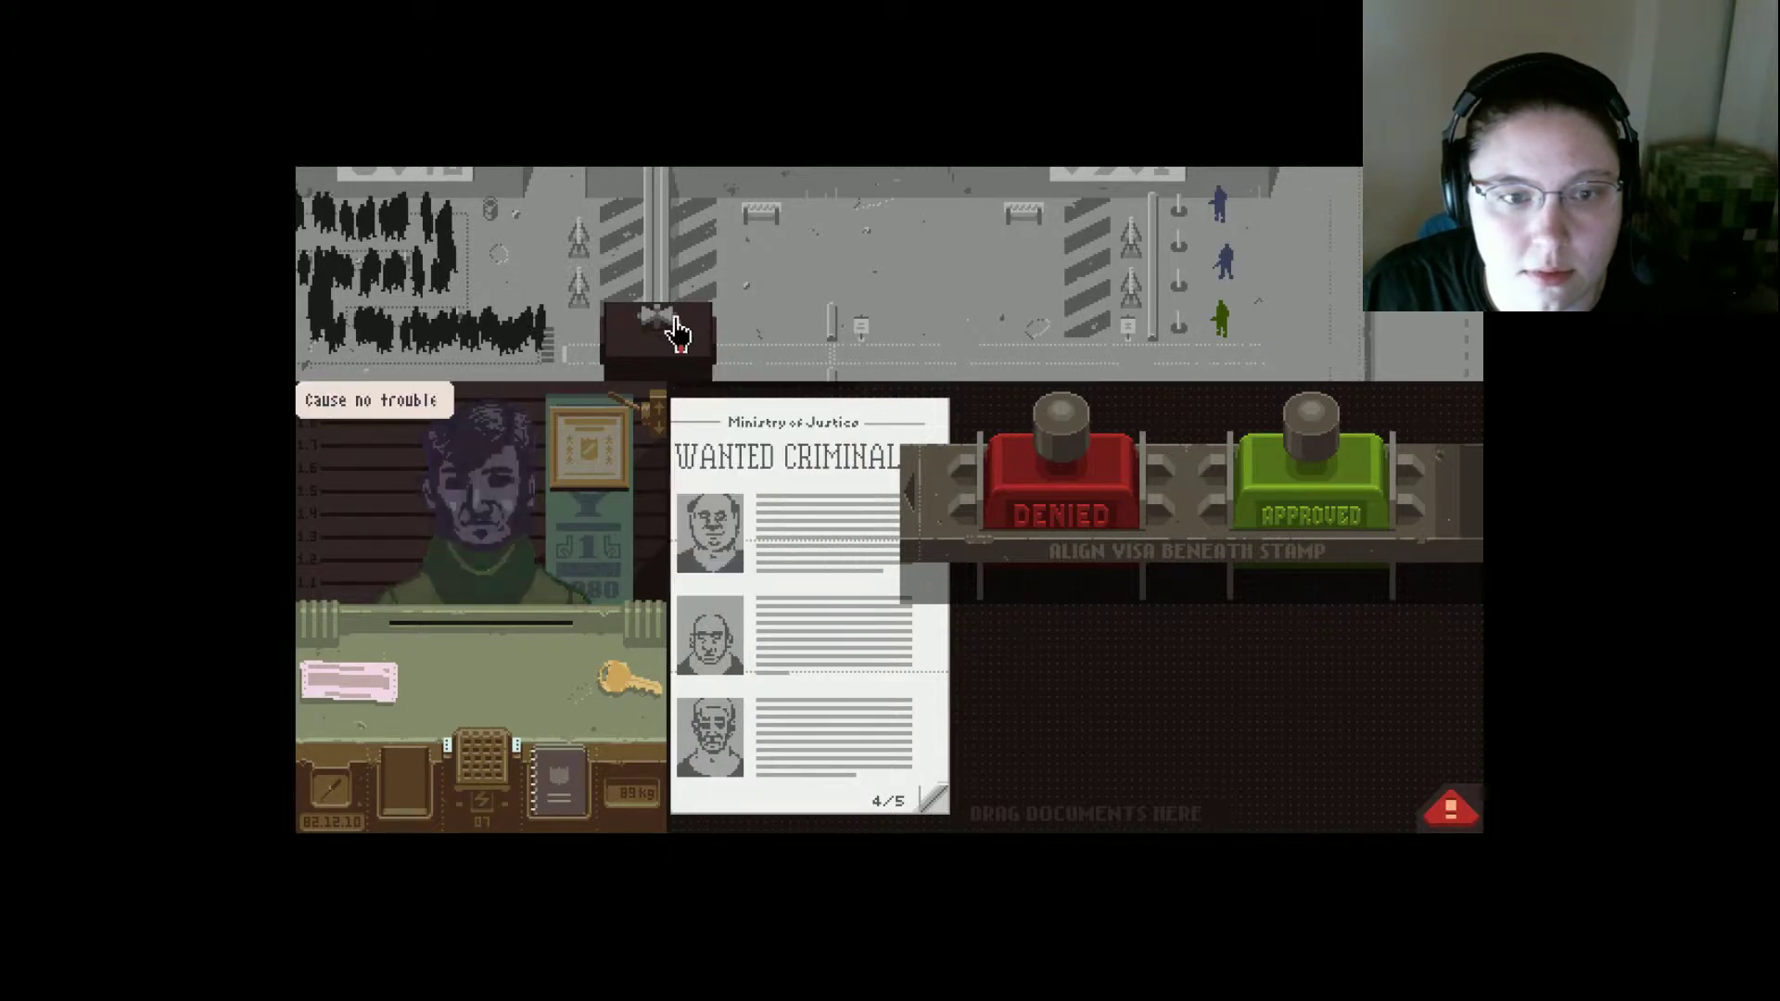
{"action": "left_click", "coordinate": [669, 327]}
{"action": "left_click", "coordinate": [964, 500]}
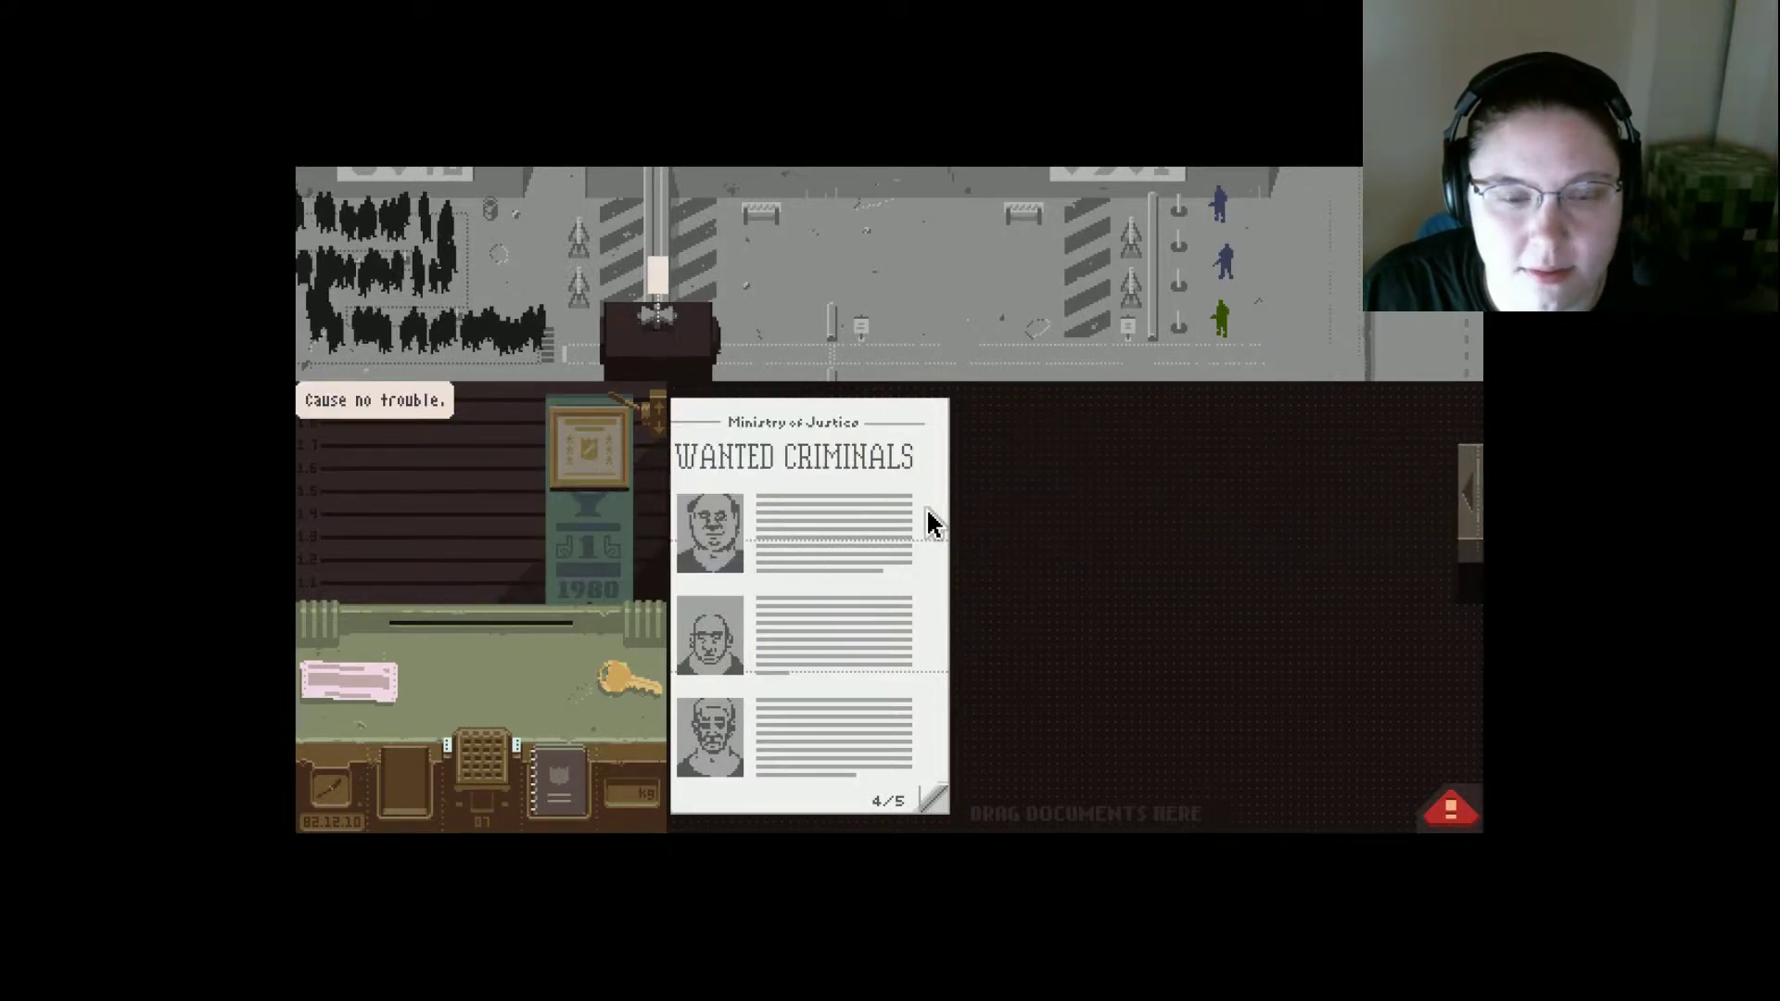
{"action": "left_click_drag", "start_coordinate": [928, 522], "coordinate": [938, 518]}
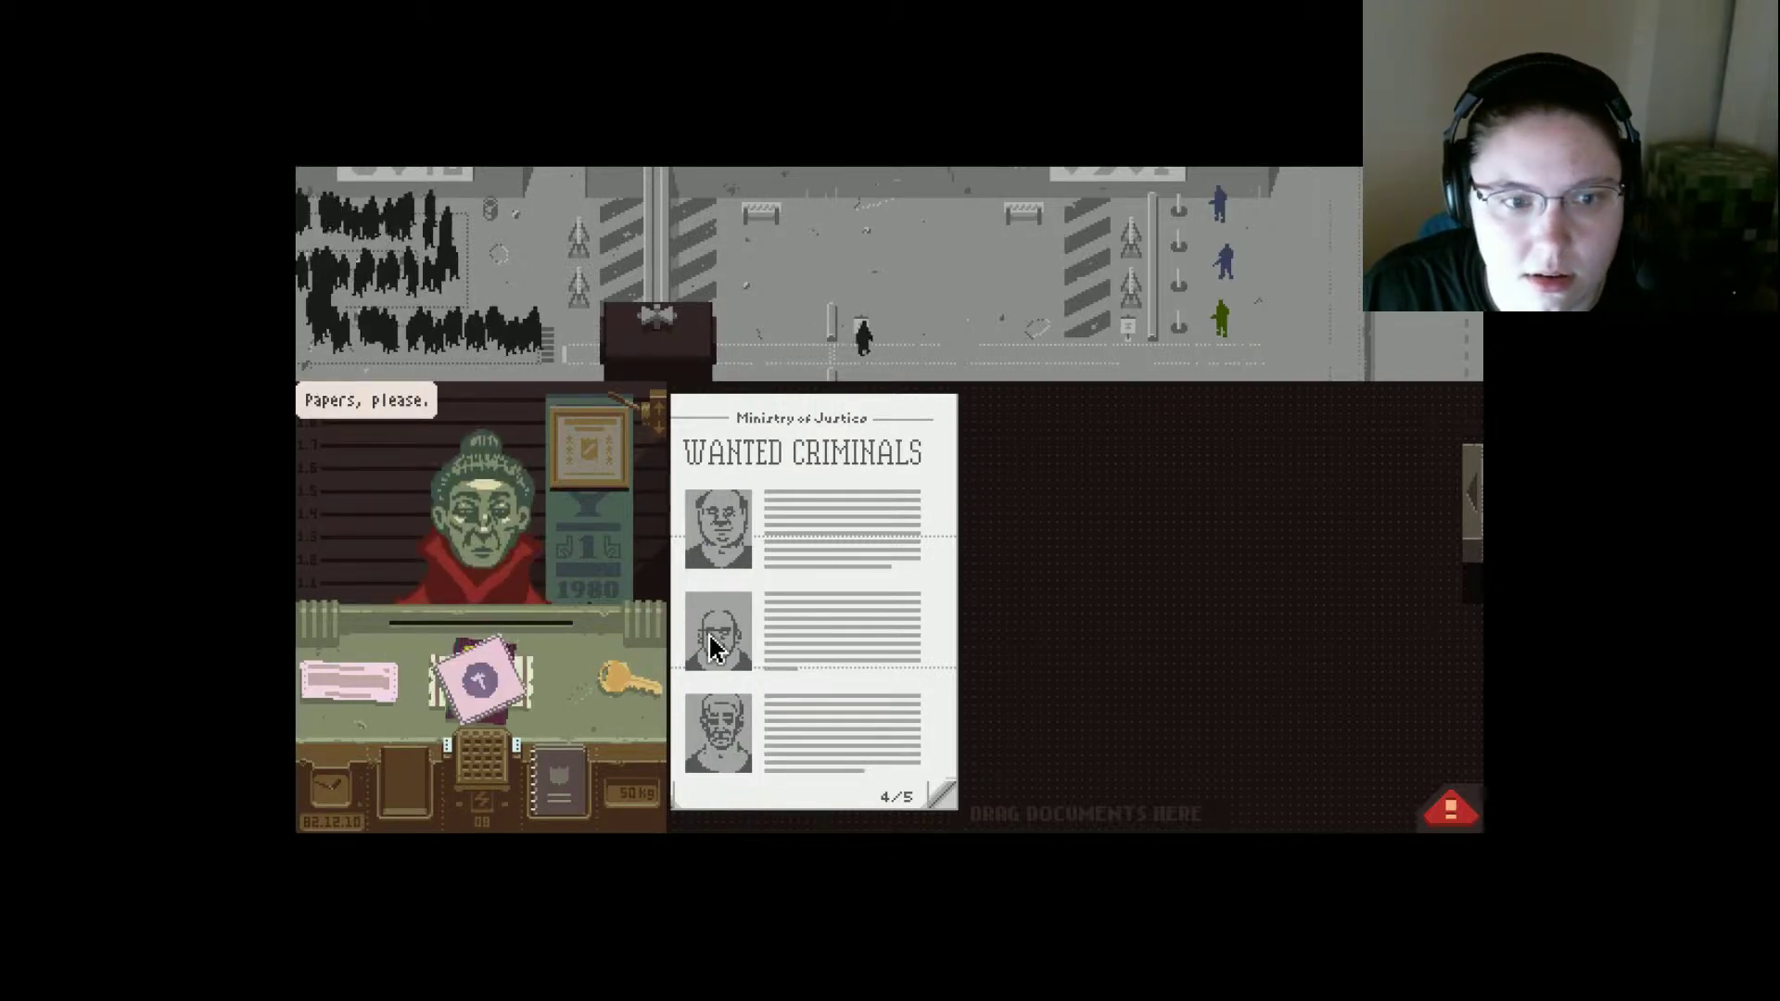
{"action": "left_click_drag", "start_coordinate": [480, 675], "coordinate": [770, 627]}
{"action": "left_click_drag", "start_coordinate": [481, 679], "coordinate": [1352, 598]}
{"action": "left_click_drag", "start_coordinate": [480, 678], "coordinate": [1130, 619]}
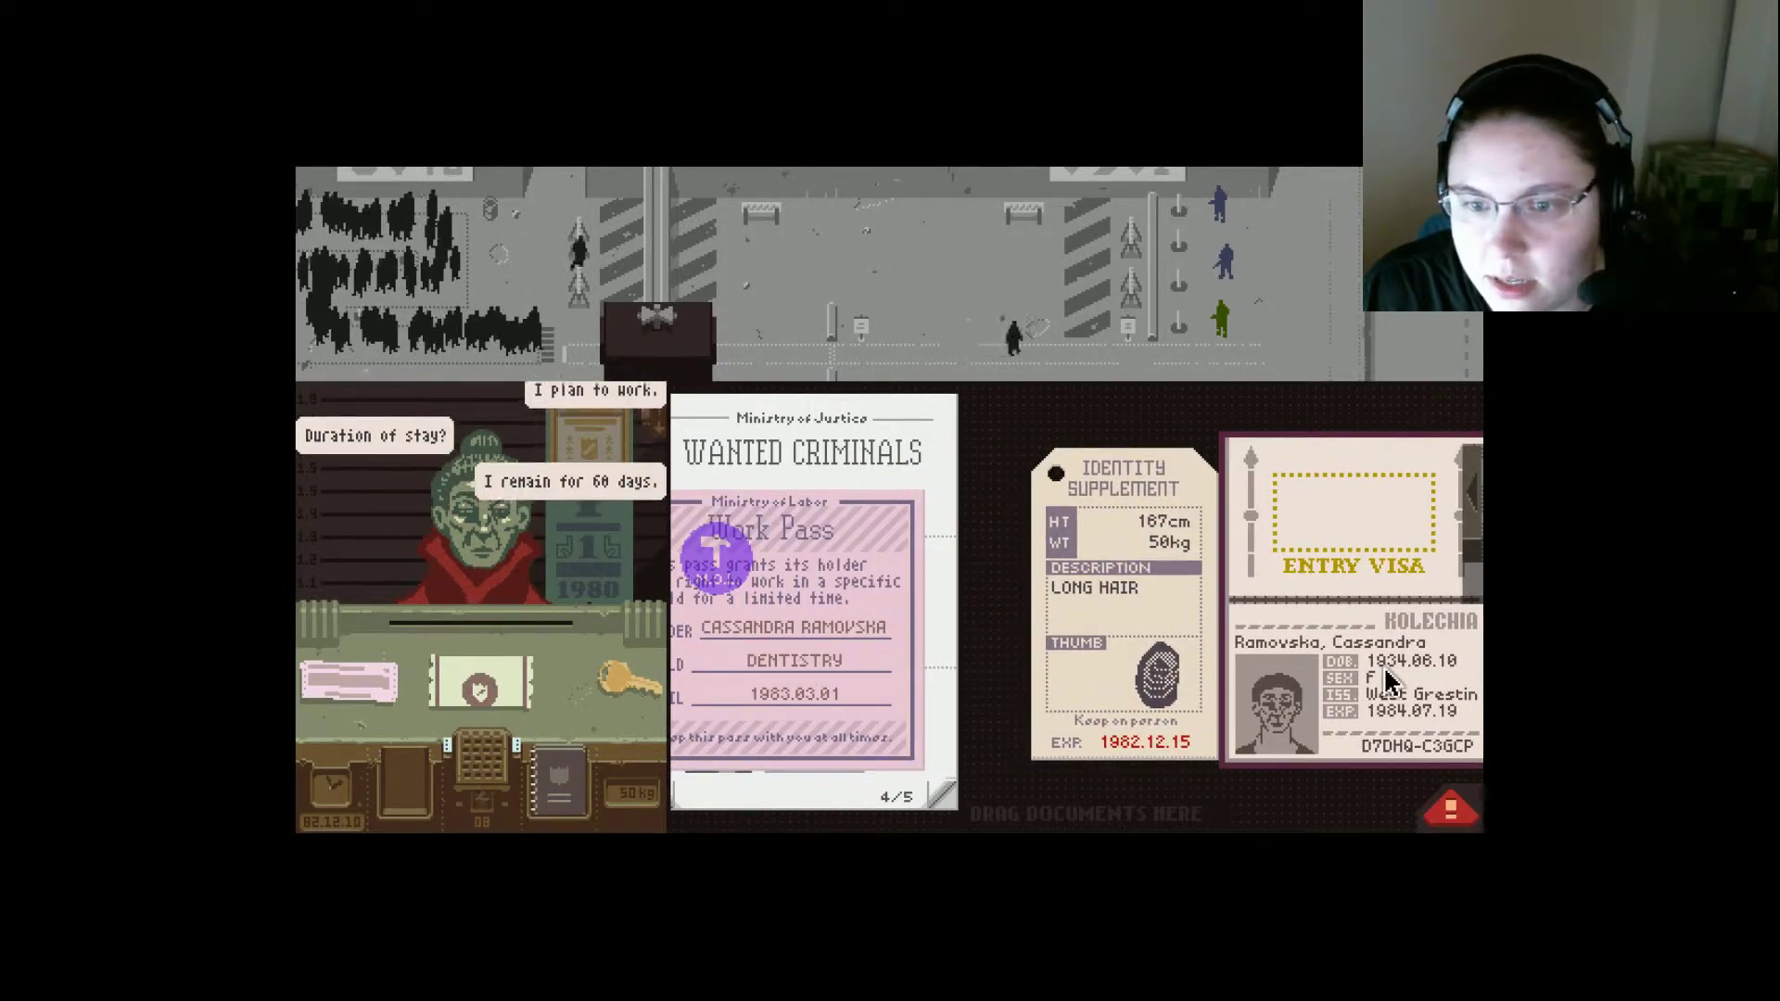
{"action": "left_click", "coordinate": [1450, 807]}
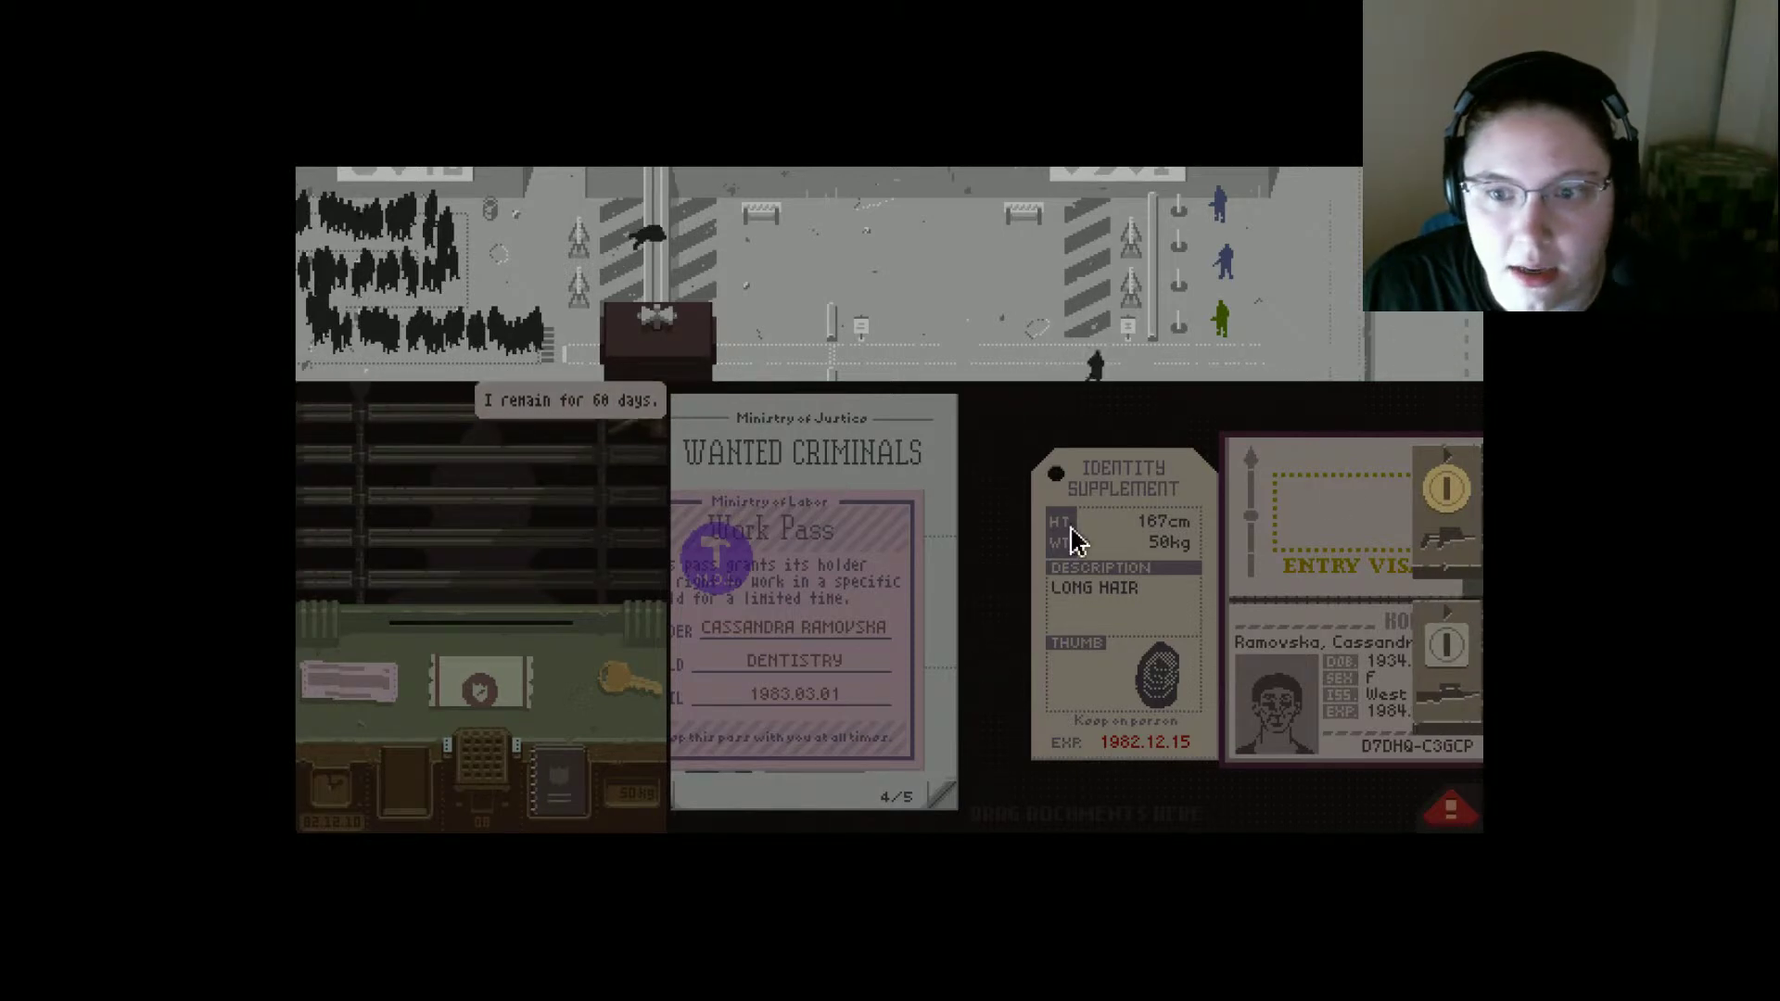
Step: Shoot the attacker in the checkpoint yard with the tranquilizer rifle
{"action": "left_click", "coordinate": [1446, 490]}
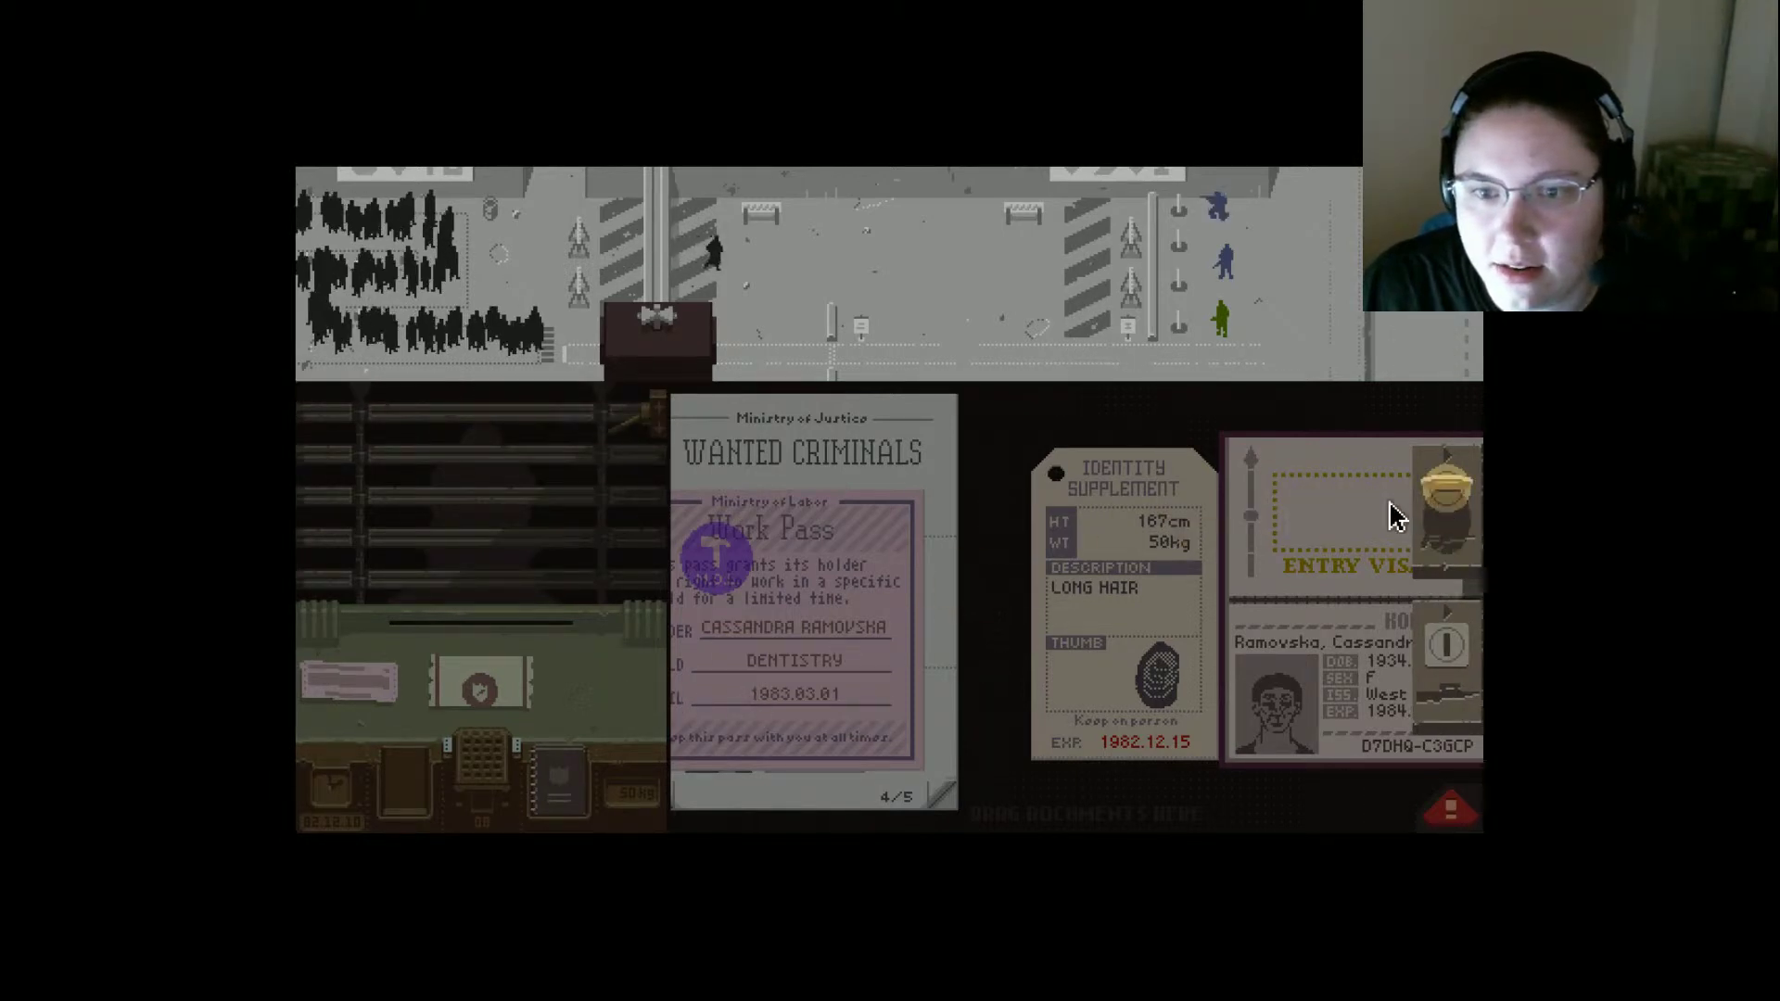
{"action": "left_click", "coordinate": [1394, 515]}
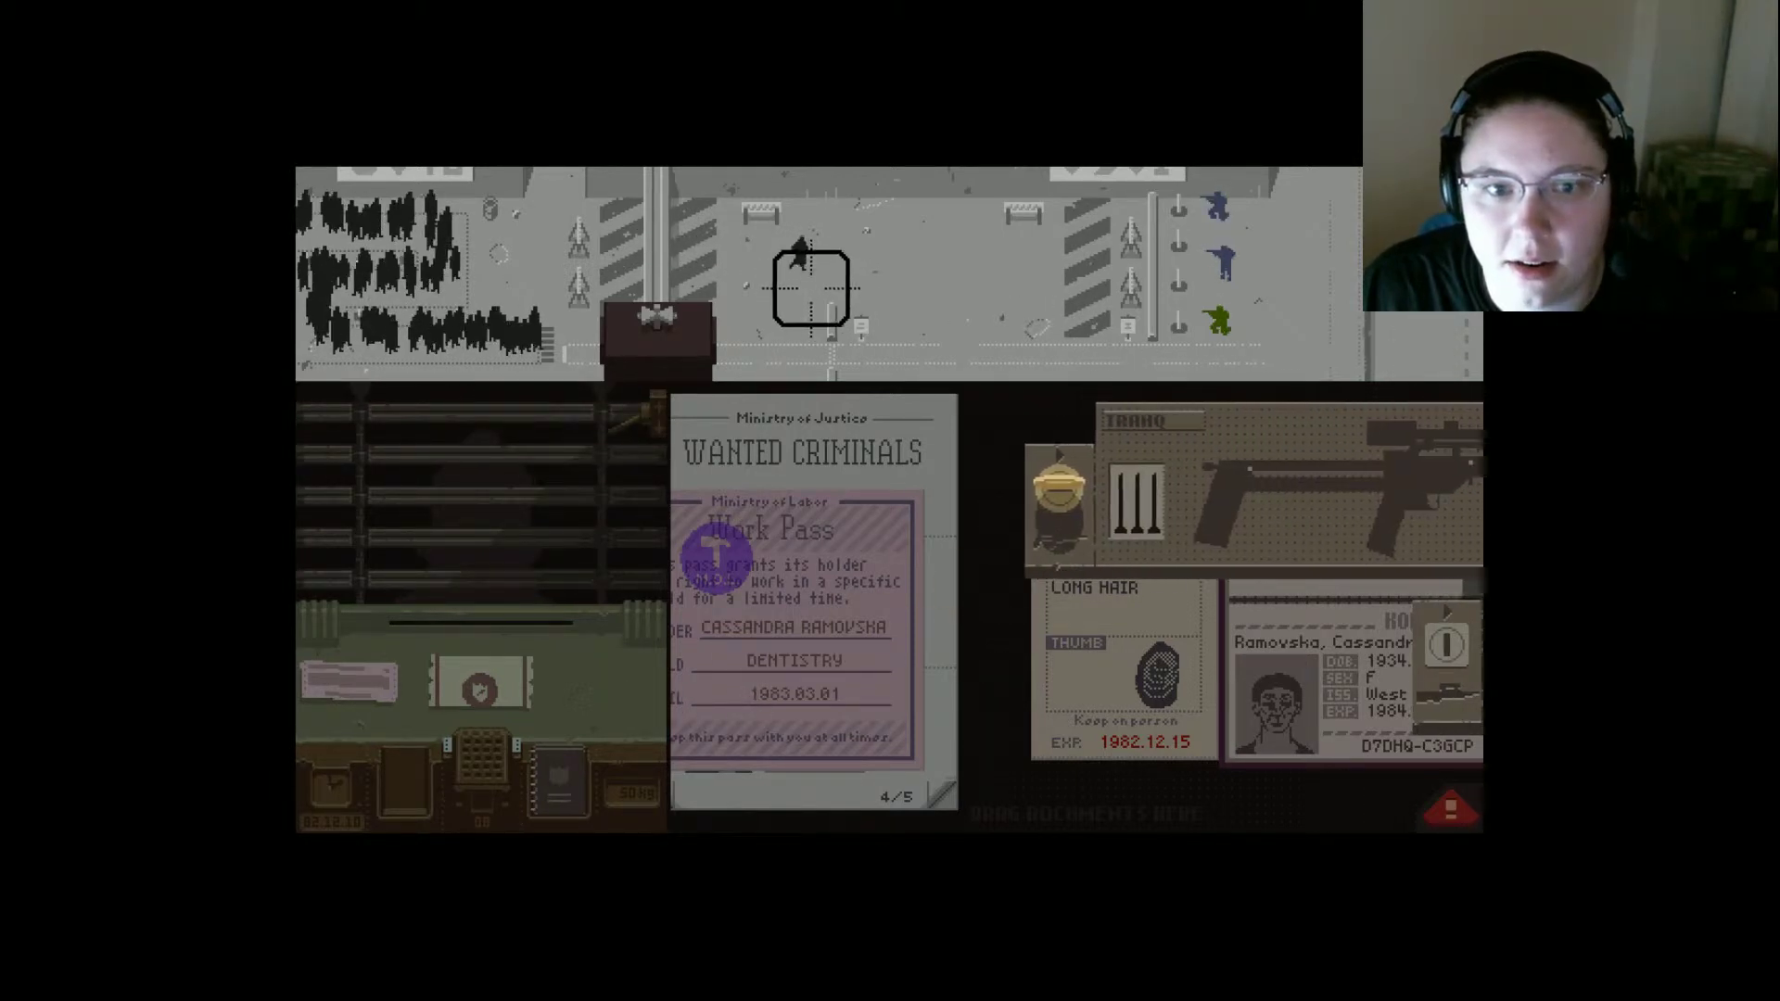
{"action": "left_click", "coordinate": [836, 254]}
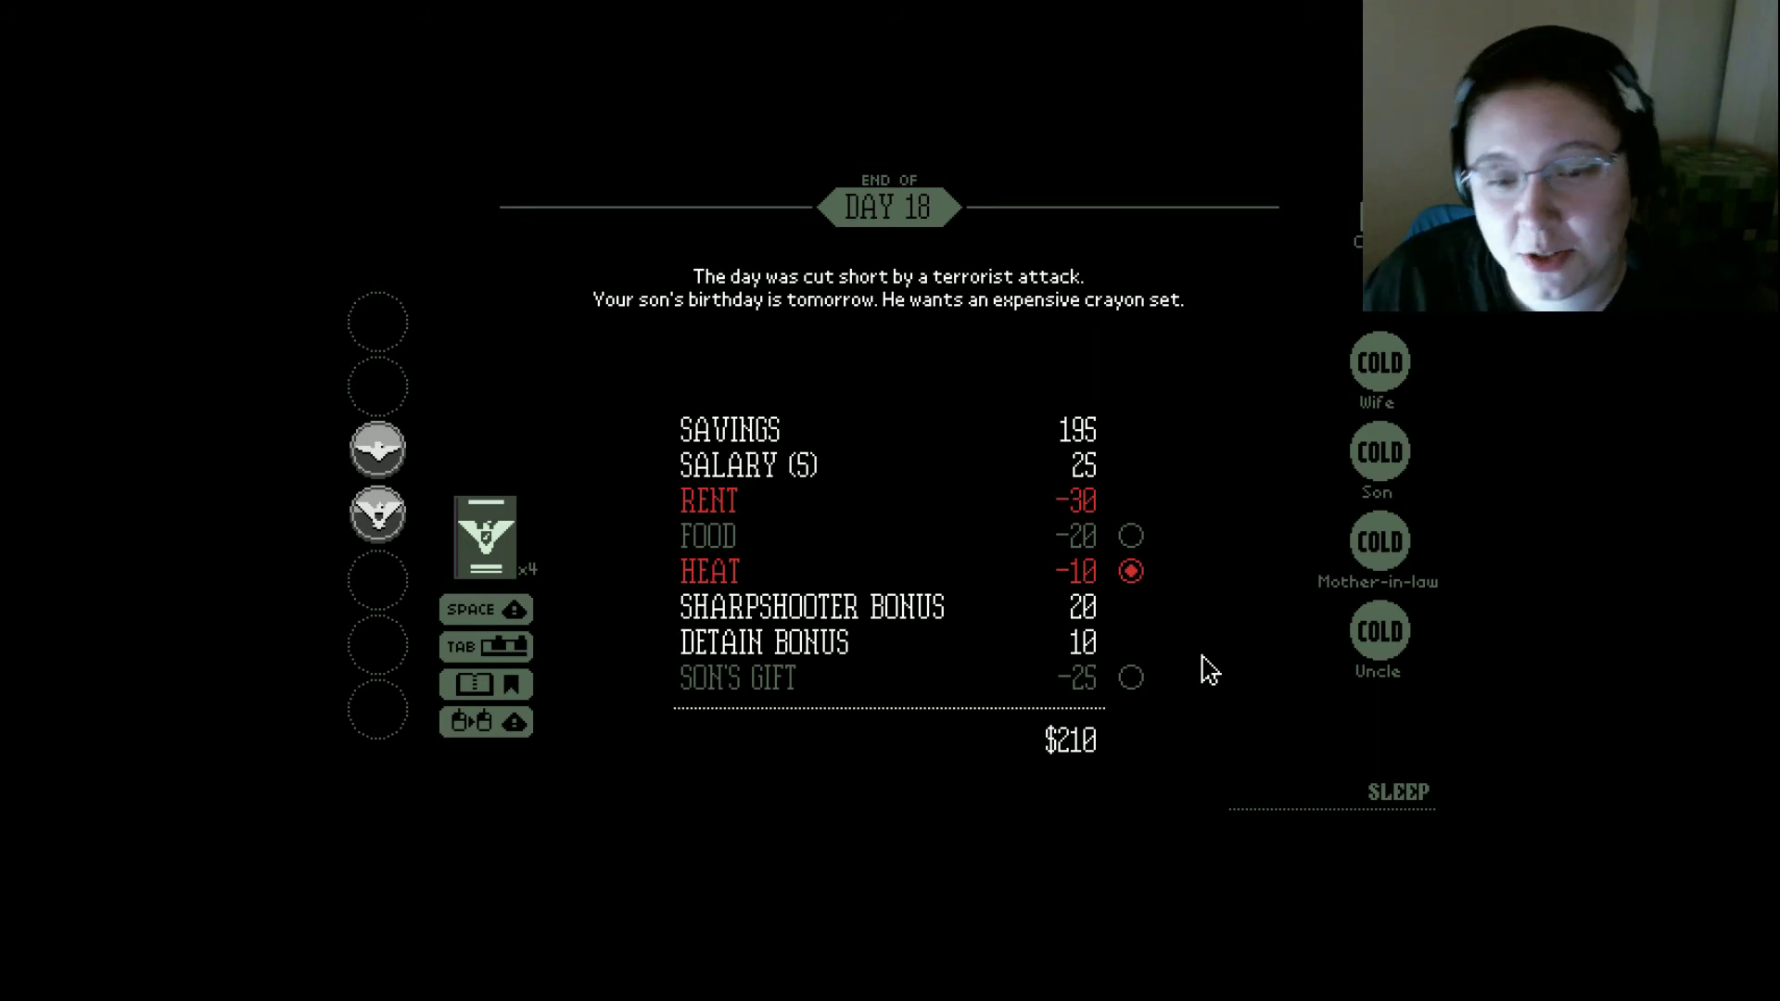
Step: Buy the son's crayon birthday gift, bringing the night's total to $185
{"action": "left_click", "coordinate": [1132, 679]}
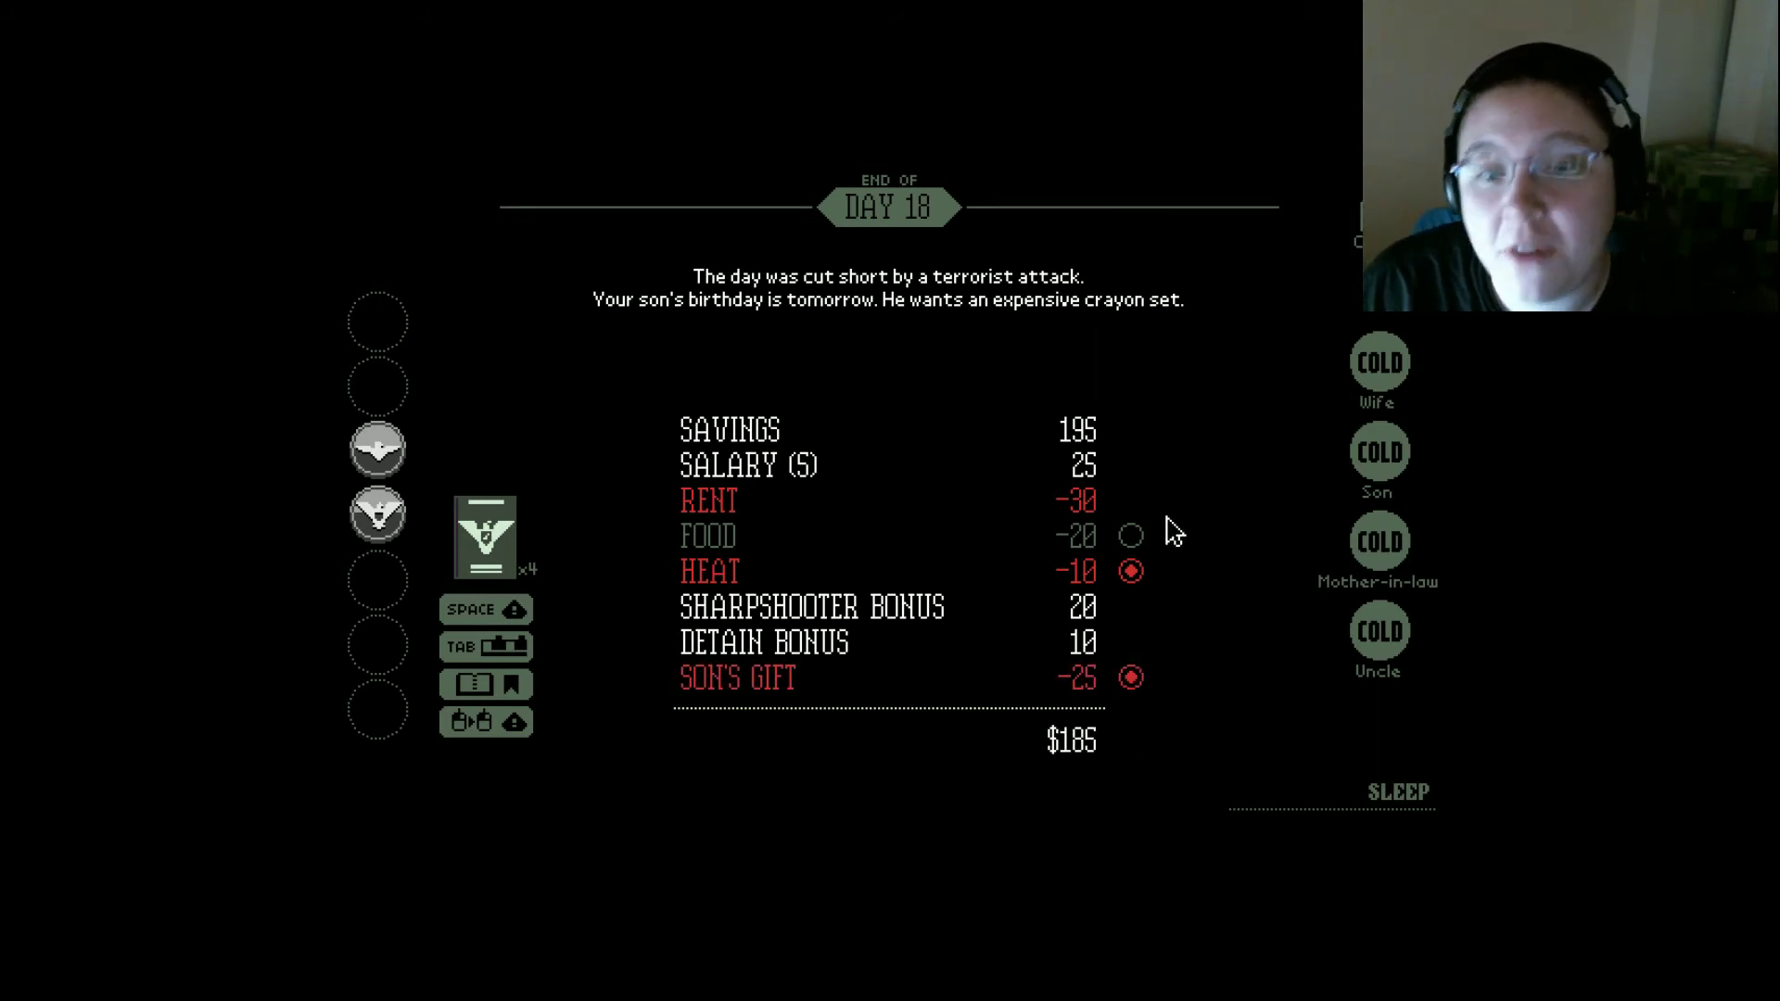